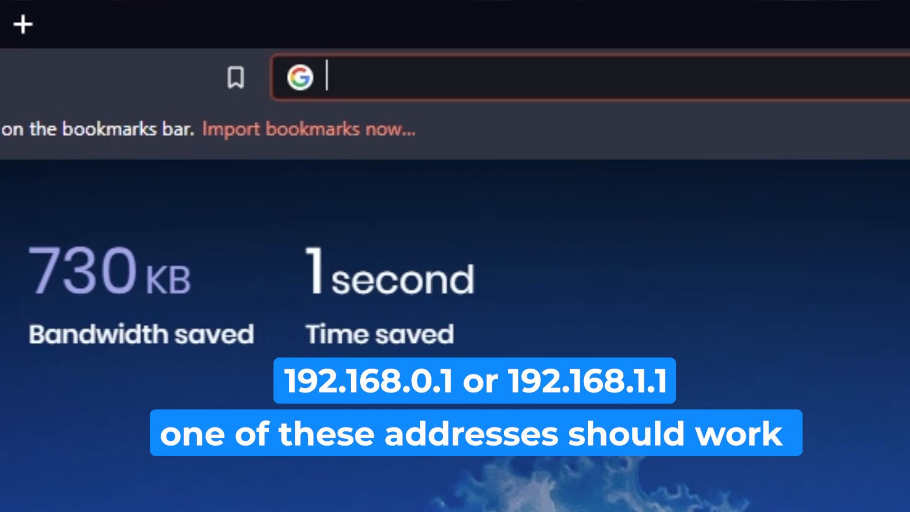
- Try the router address 192.168.1.1, and load the router's web interface at 192.168.0.1
{"action": "type", "text": "192."}
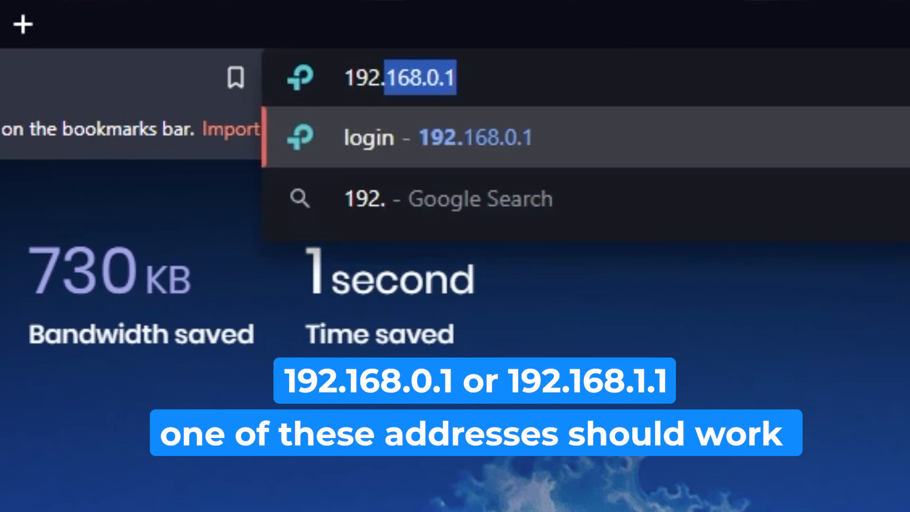
{"action": "type", "text": "168.1.1"}
{"action": "key", "text": "Return"}
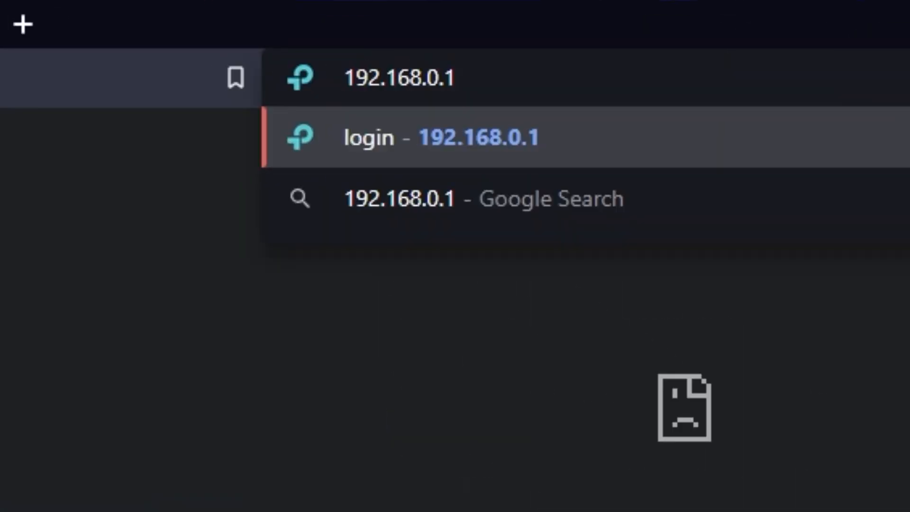
{"action": "key", "text": "Return"}
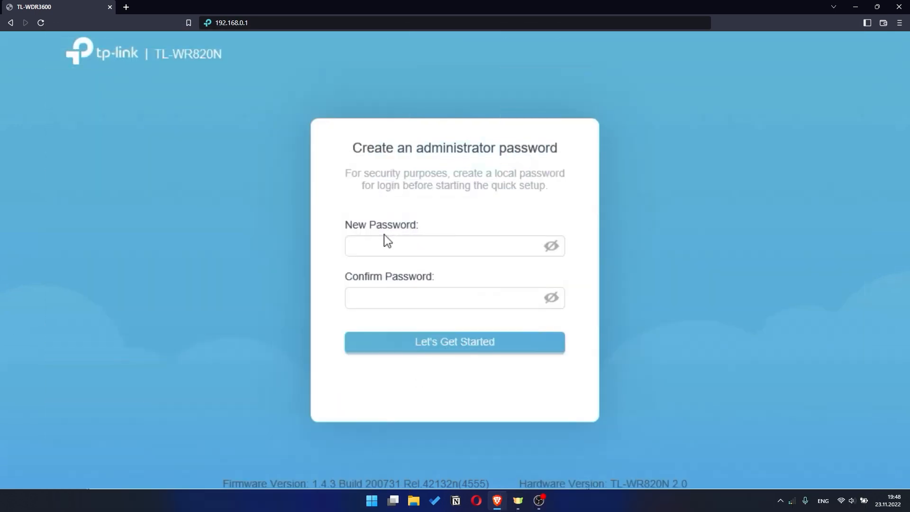
- Create the administrator password, enter it again in the confirmation field, and start the quick setup
{"action": "left_click", "coordinate": [382, 238]}
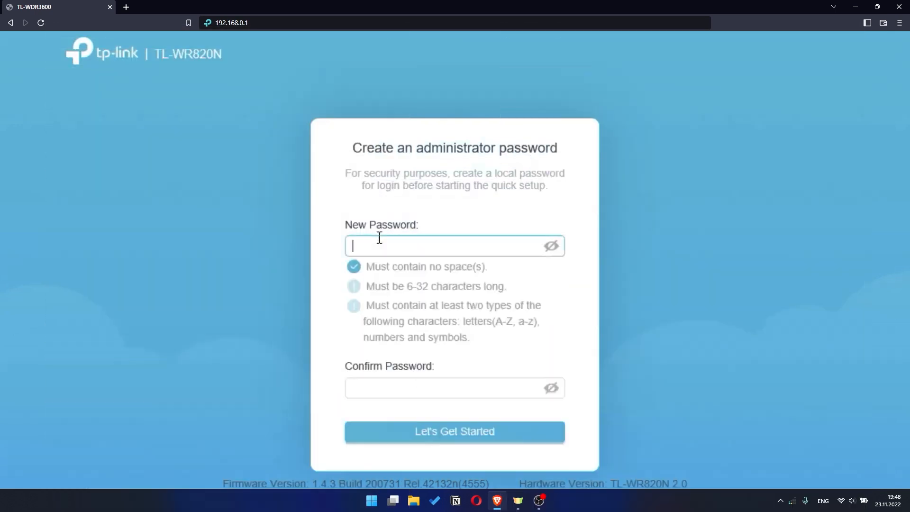
{"action": "type", "text": "•••••••••"}
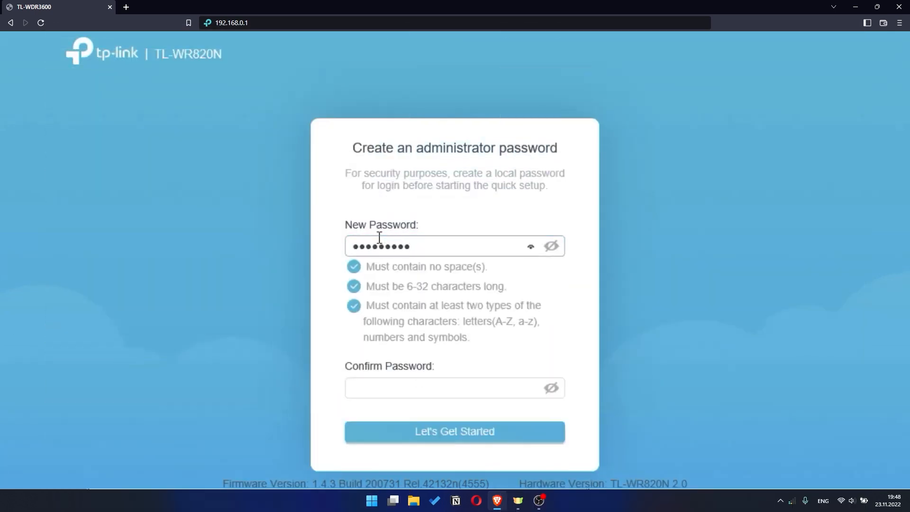
{"action": "left_click", "coordinate": [385, 388]}
{"action": "type", "text": "••••••••"}
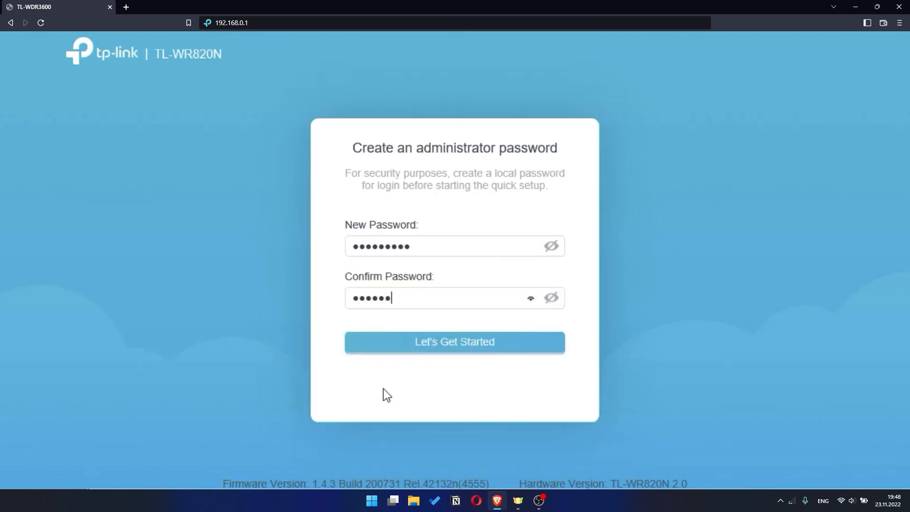
{"action": "type", "text": "•"}
{"action": "left_click", "coordinate": [468, 352]}
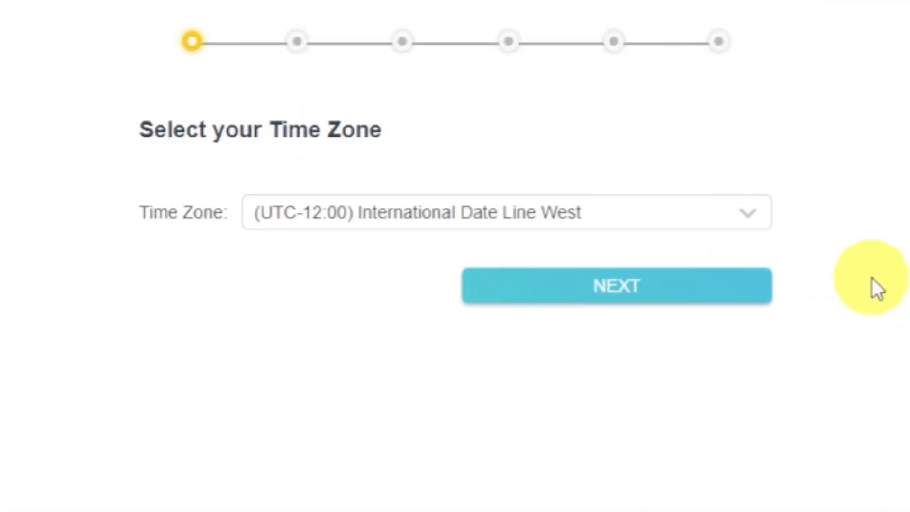
- Review the time zone choices, keep (UTC-12:00) International Date Line West, and continue the quick setup
{"action": "left_click", "coordinate": [763, 216]}
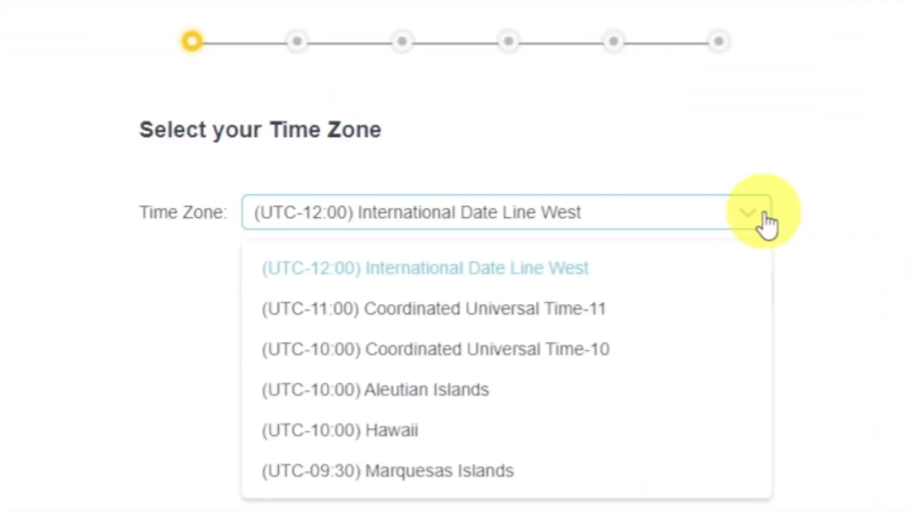
{"action": "left_click", "coordinate": [764, 221]}
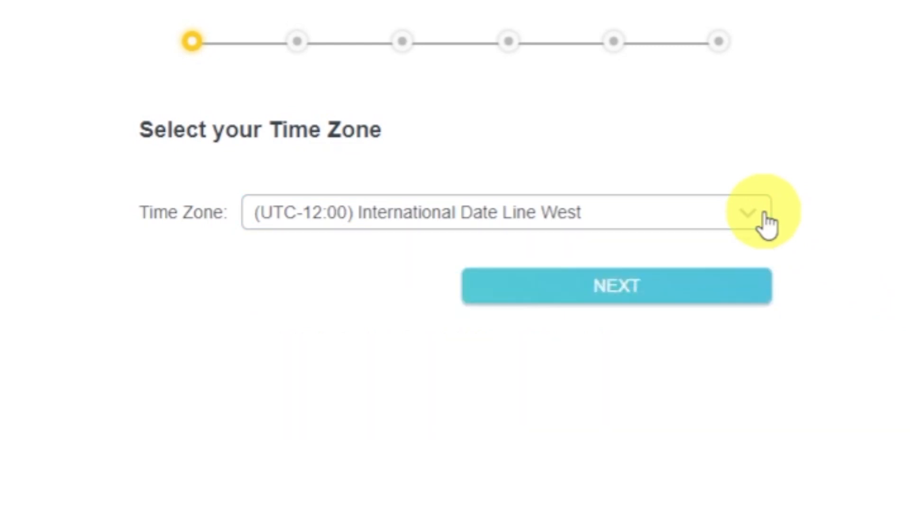
{"action": "left_click", "coordinate": [740, 295]}
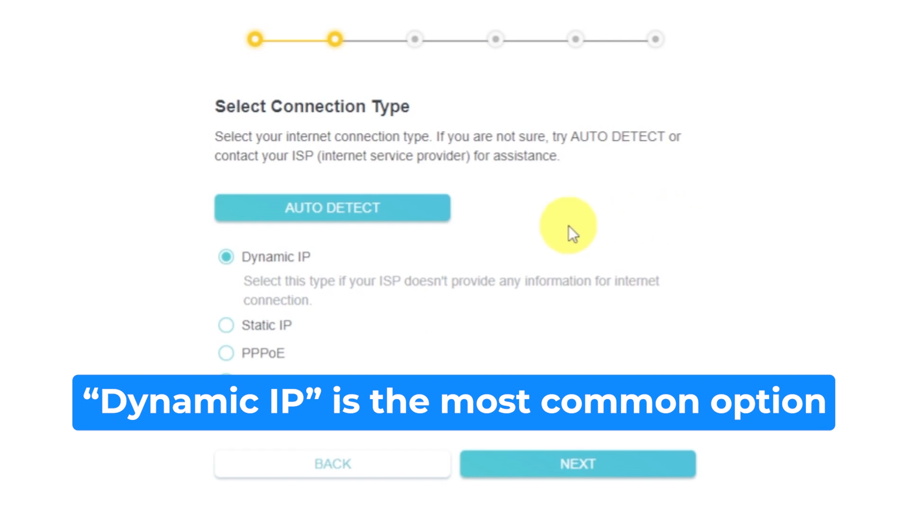
- Auto-detect the internet connection type, select Dynamic IP, and continue to its settings
{"action": "left_click", "coordinate": [418, 209]}
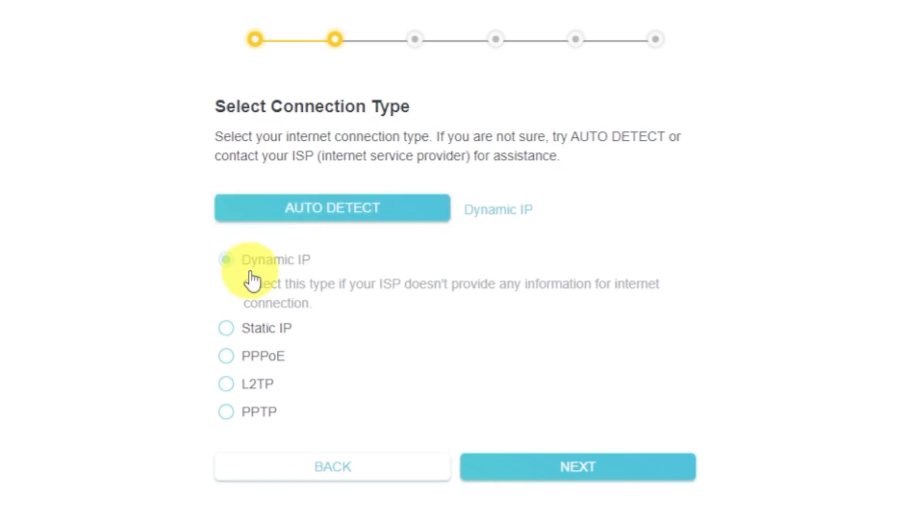
{"action": "left_click", "coordinate": [225, 262]}
{"action": "left_click", "coordinate": [633, 473]}
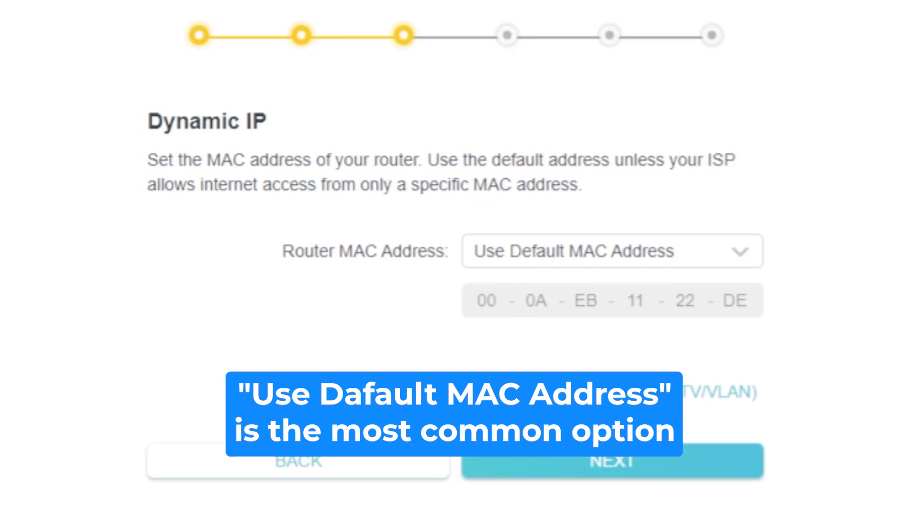
- Review the router MAC address options, keep Use Default MAC Address, and continue to the wireless settings
{"action": "left_click", "coordinate": [753, 262]}
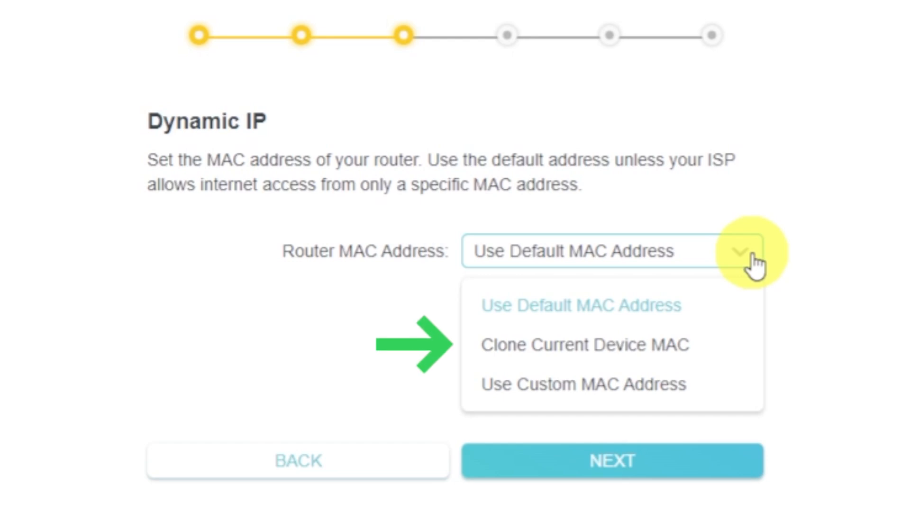
{"action": "left_click", "coordinate": [755, 262]}
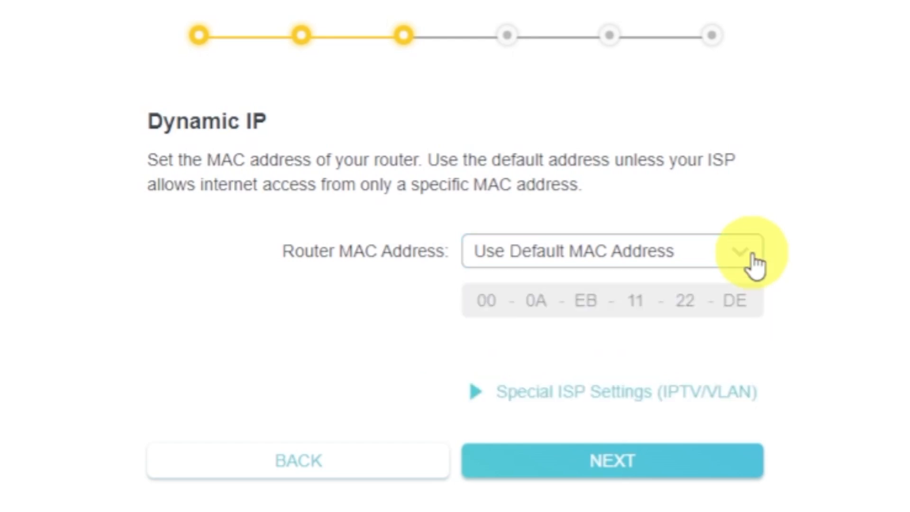
{"action": "left_click", "coordinate": [716, 463]}
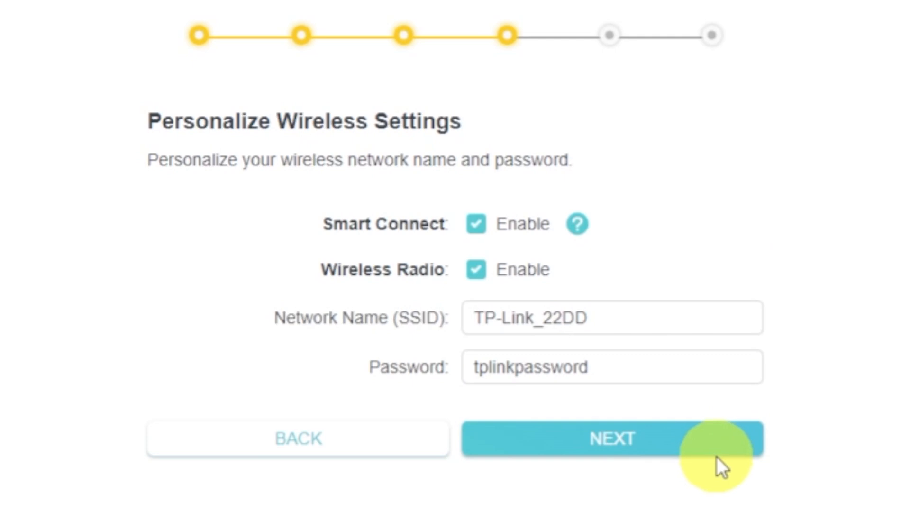
- Keep Smart Connect and Wireless Radio enabled, with network name TP-Link_22DD and the preset Wi-Fi password, and continue
{"action": "left_click", "coordinate": [478, 269]}
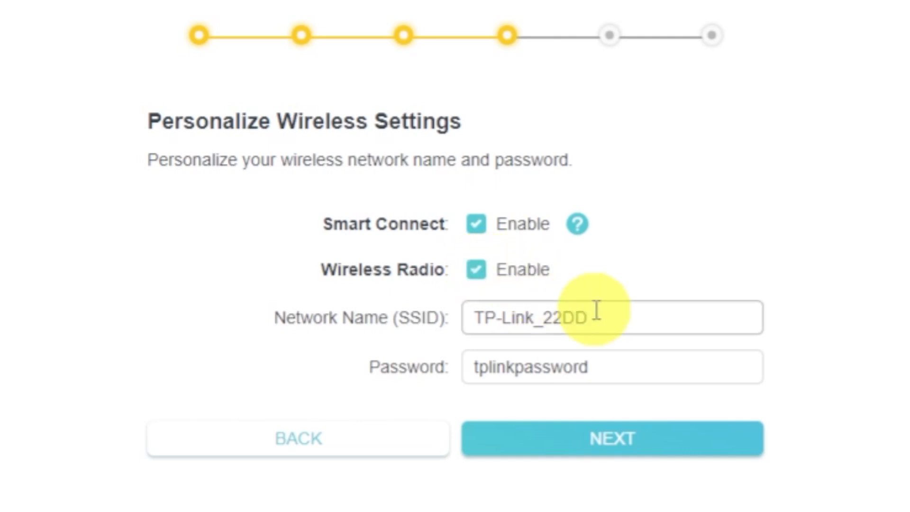
{"action": "left_click", "coordinate": [652, 321]}
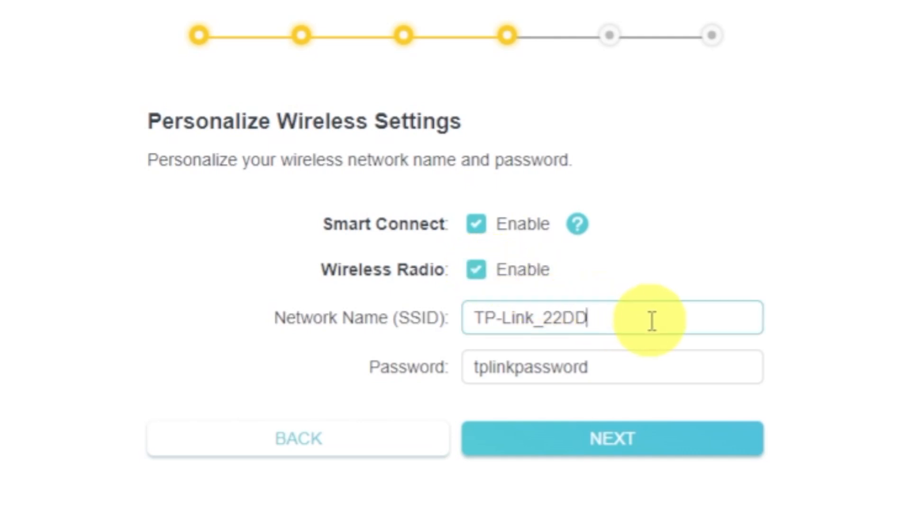
{"action": "left_click", "coordinate": [646, 365]}
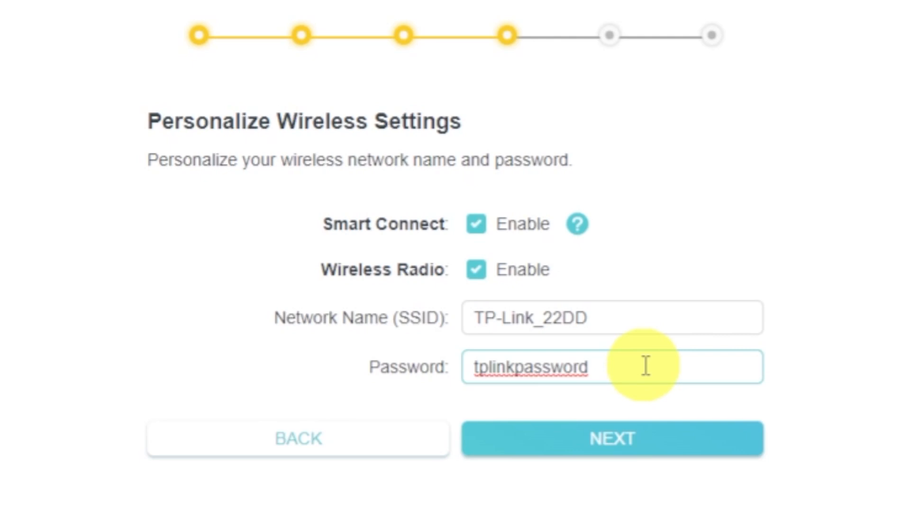
{"action": "left_click", "coordinate": [641, 429]}
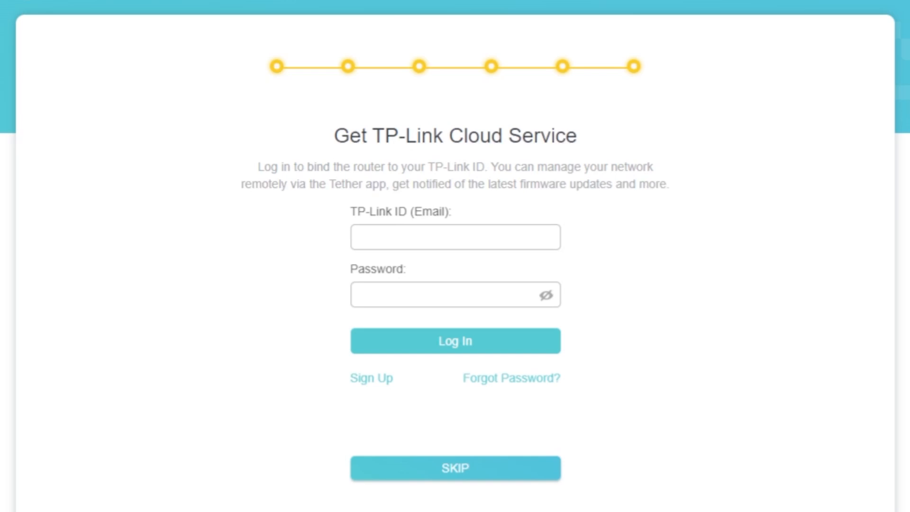
- Finish the quick setup, skipping the TP-Link Cloud login and accepting the settings summary without retrying the internet connection test
{"action": "left_click", "coordinate": [455, 477]}
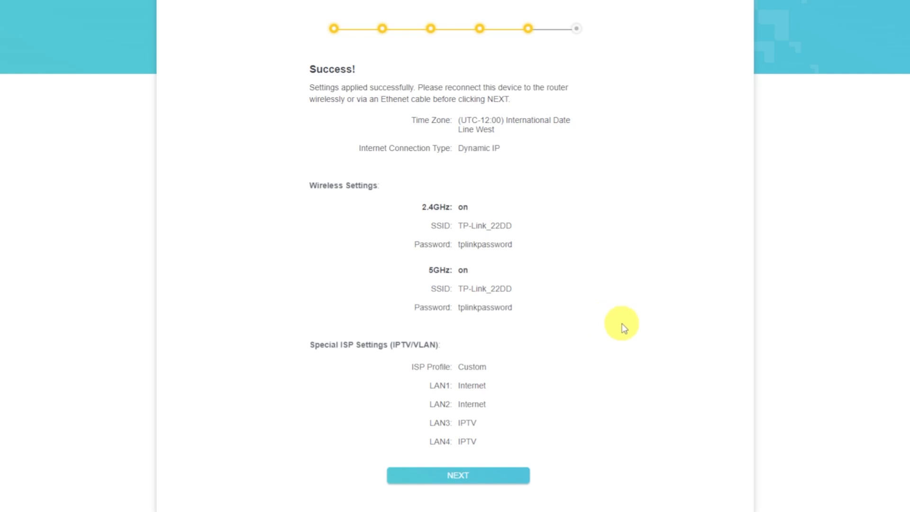
{"action": "left_click", "coordinate": [510, 477]}
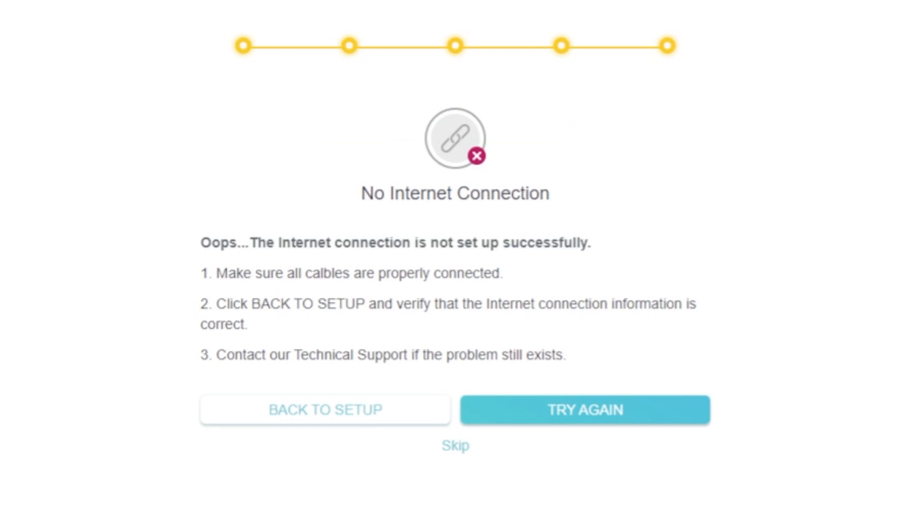
{"action": "left_click", "coordinate": [469, 453]}
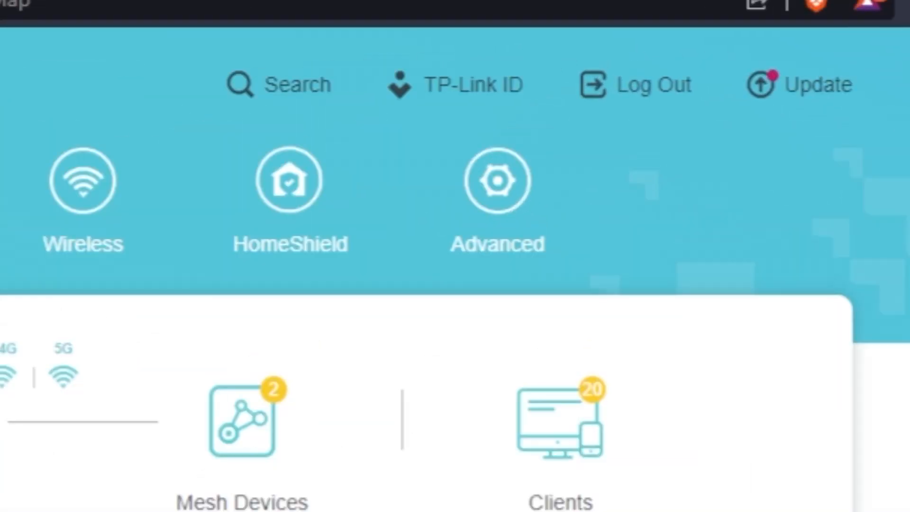
- Open the advanced system settings and reboot the router
{"action": "left_click", "coordinate": [481, 266]}
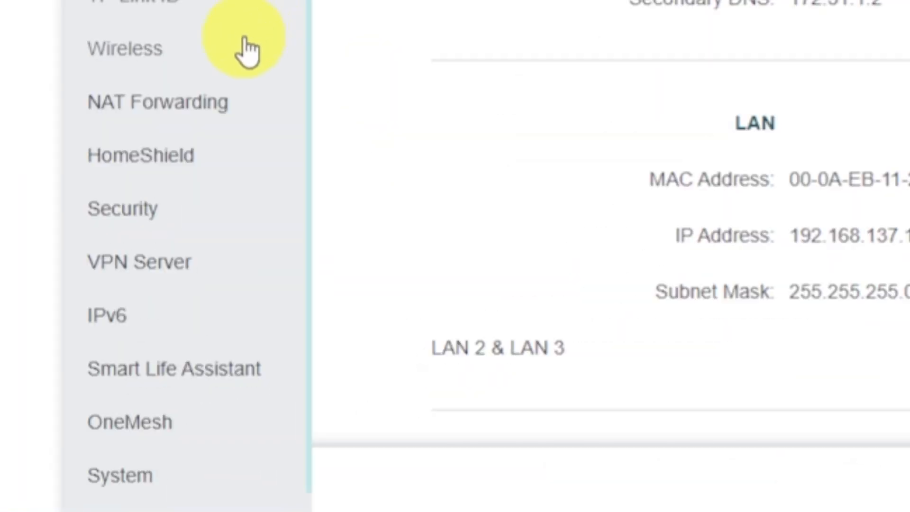
{"action": "scroll", "coordinate": [270, 345], "scroll_direction": "down", "scroll_amount": 1}
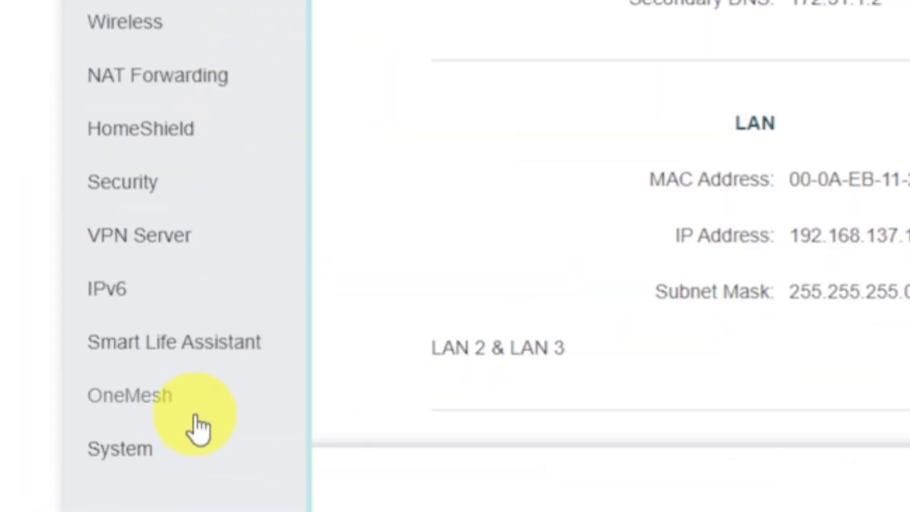
{"action": "left_click", "coordinate": [186, 455]}
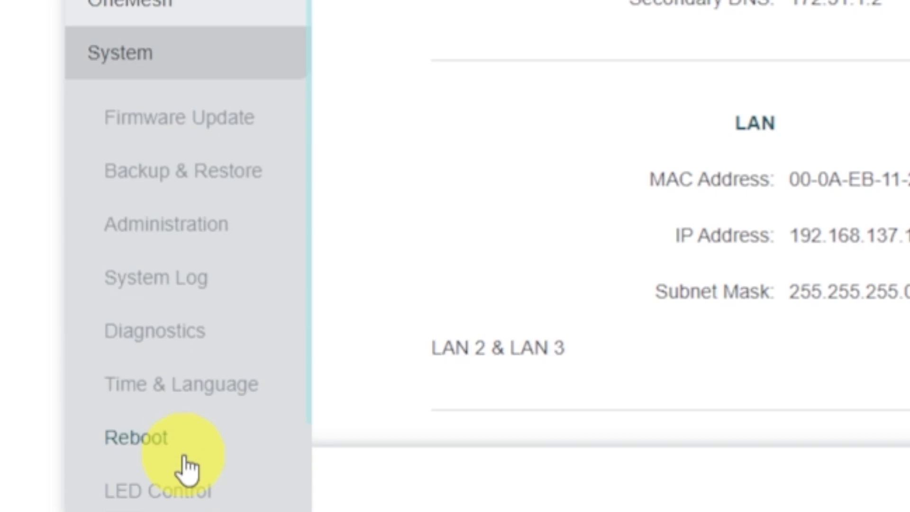
{"action": "left_click", "coordinate": [224, 449]}
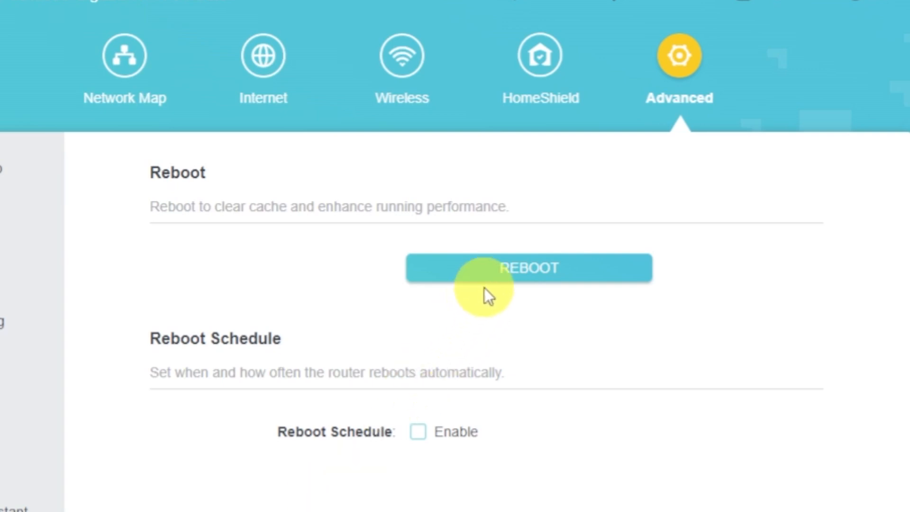
{"action": "left_click", "coordinate": [490, 274]}
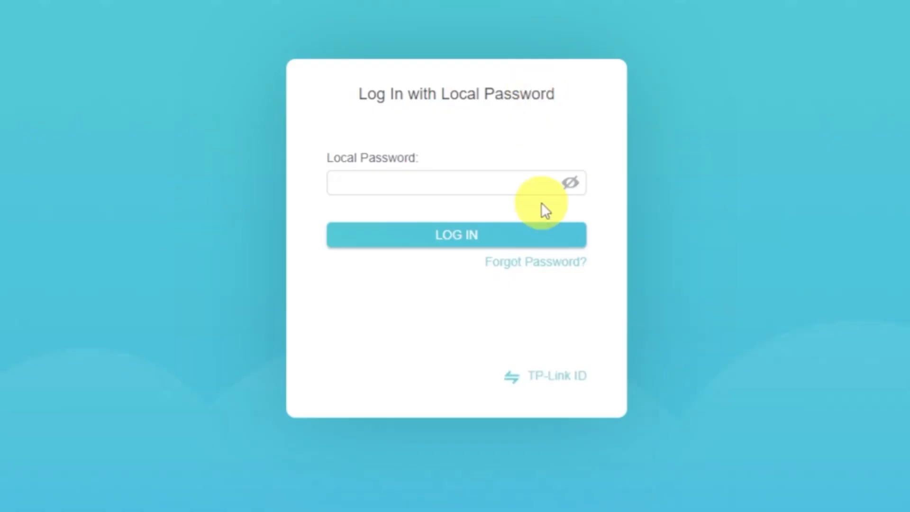
- Log back in to the router with the local password
{"action": "left_click", "coordinate": [501, 187]}
{"action": "type", "text": "a"}
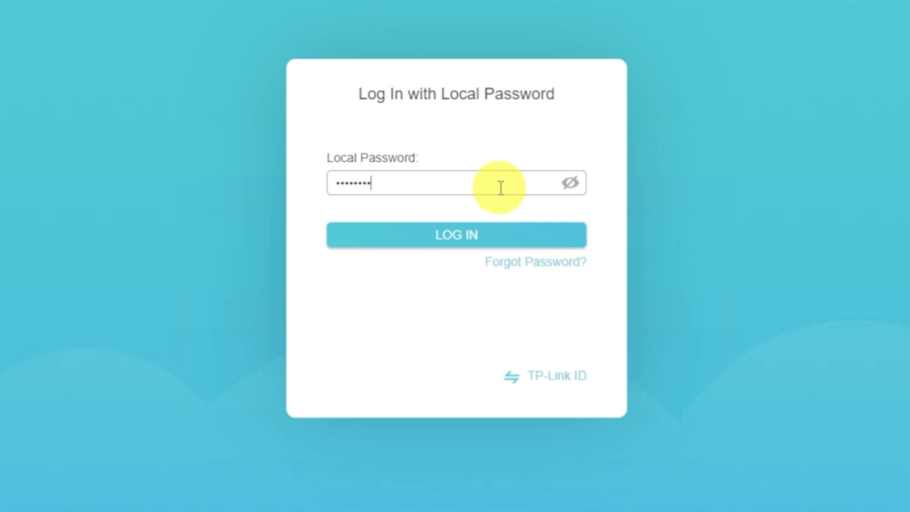
{"action": "left_click", "coordinate": [479, 236]}
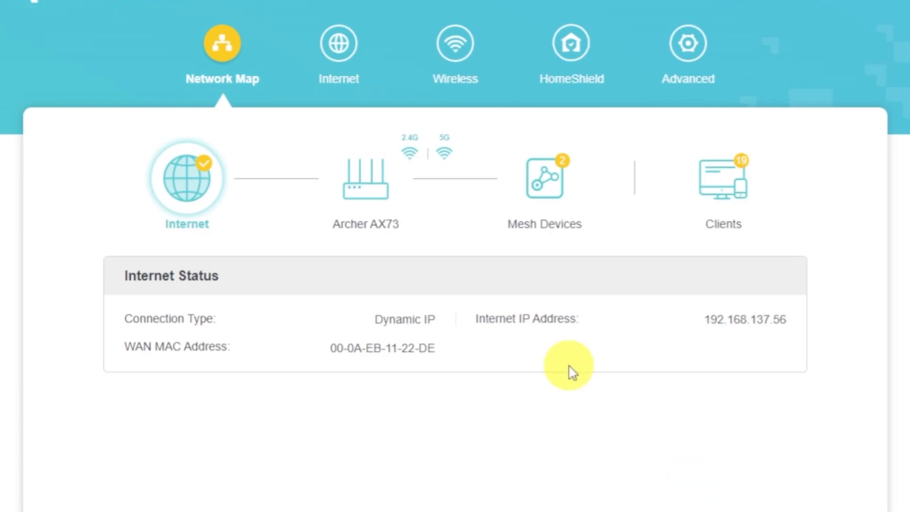
- In the internet settings, set the Router MAC Address to Clone Current Device MAC and save
{"action": "left_click", "coordinate": [351, 67]}
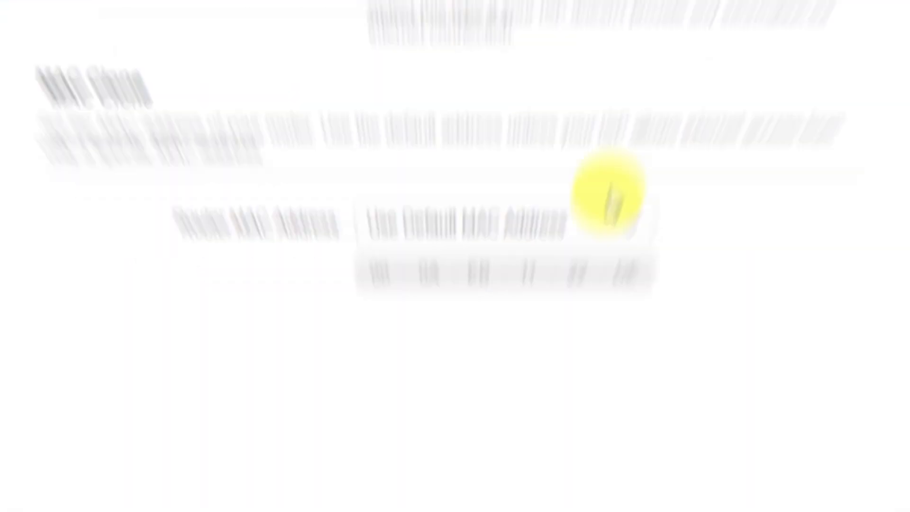
{"action": "left_click", "coordinate": [577, 396]}
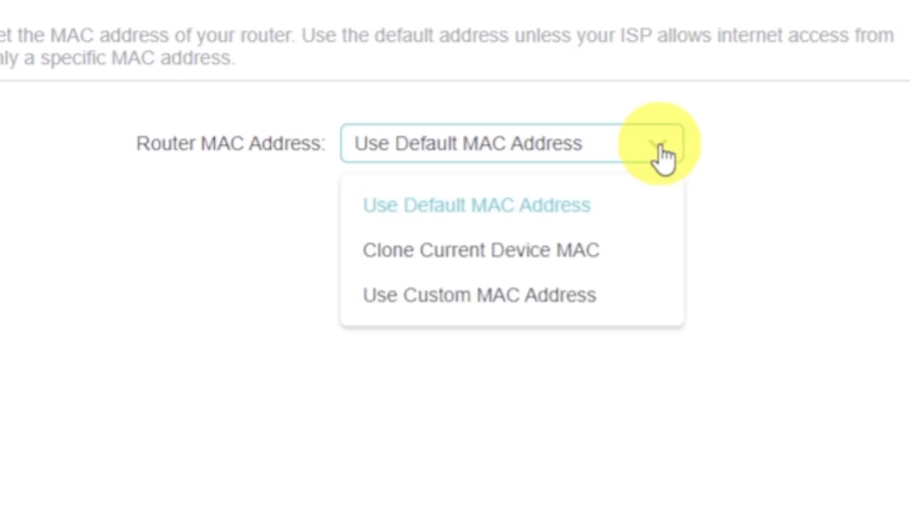
{"action": "left_click", "coordinate": [577, 250]}
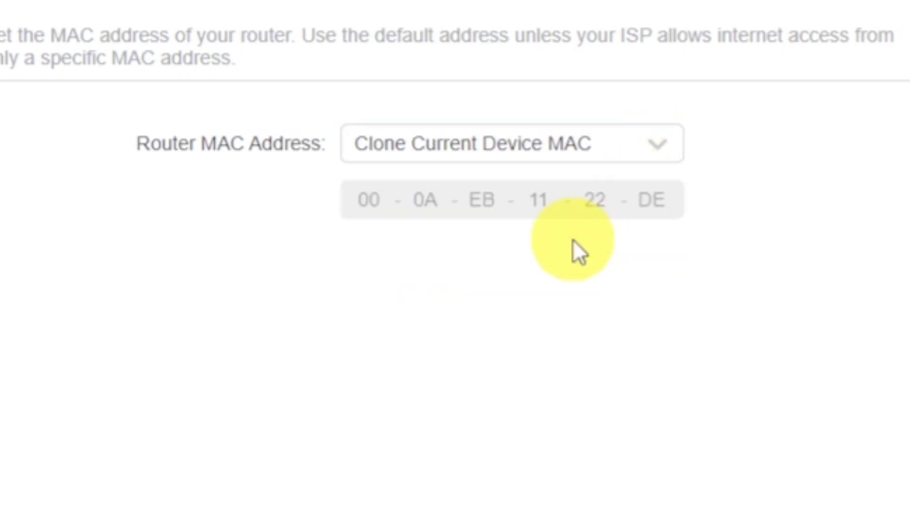
{"action": "left_click", "coordinate": [780, 486]}
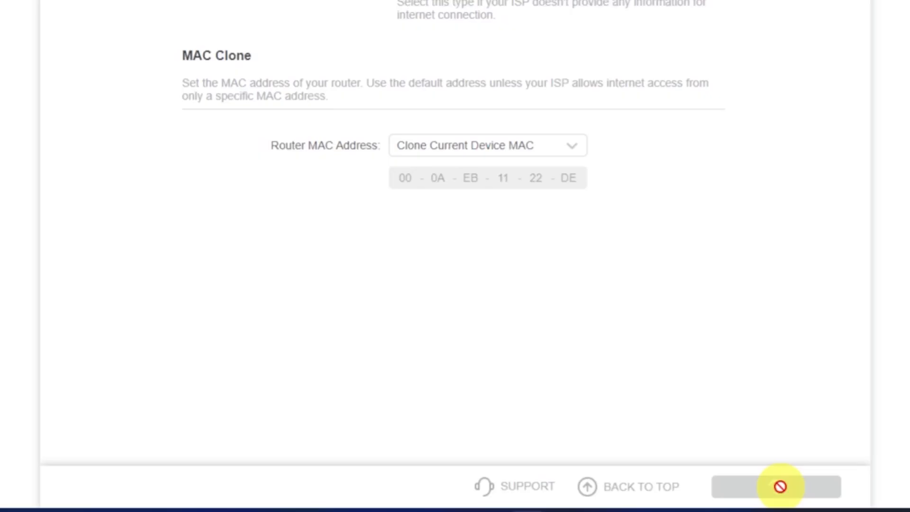
{"action": "left_click", "coordinate": [782, 493]}
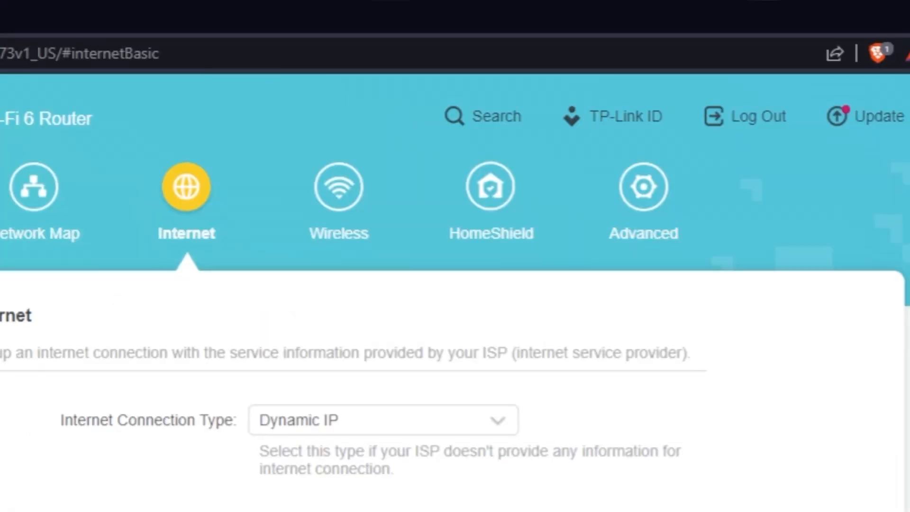
- Reboot the router again through the advanced system settings to apply the MAC clone setting
{"action": "left_click", "coordinate": [668, 199]}
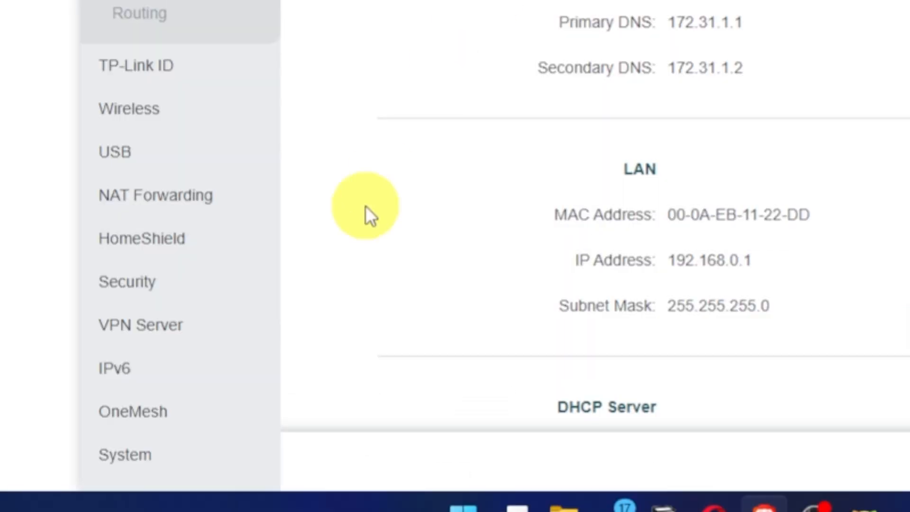
{"action": "left_click", "coordinate": [138, 455]}
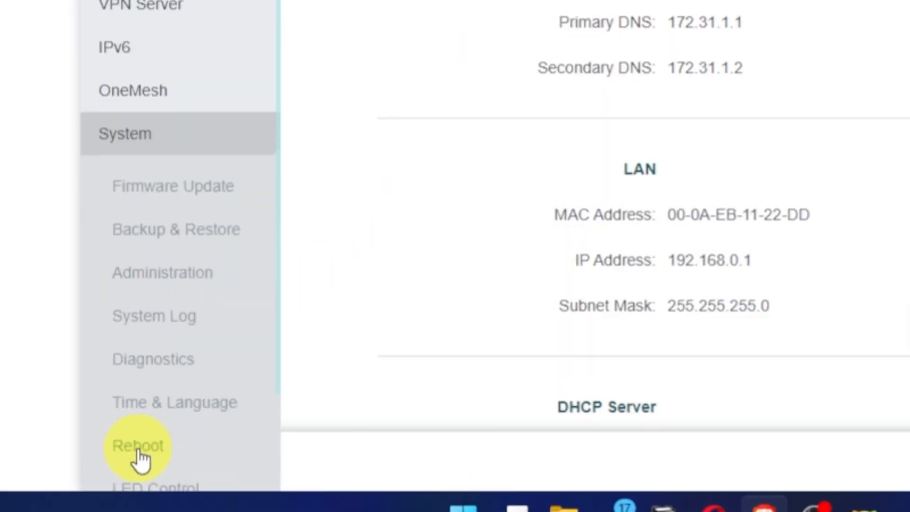
{"action": "left_click", "coordinate": [157, 450]}
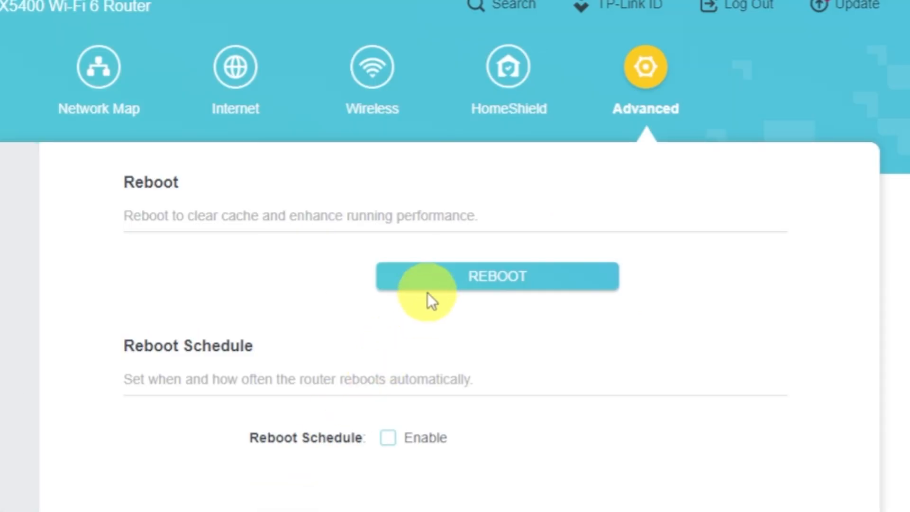
{"action": "left_click", "coordinate": [433, 283]}
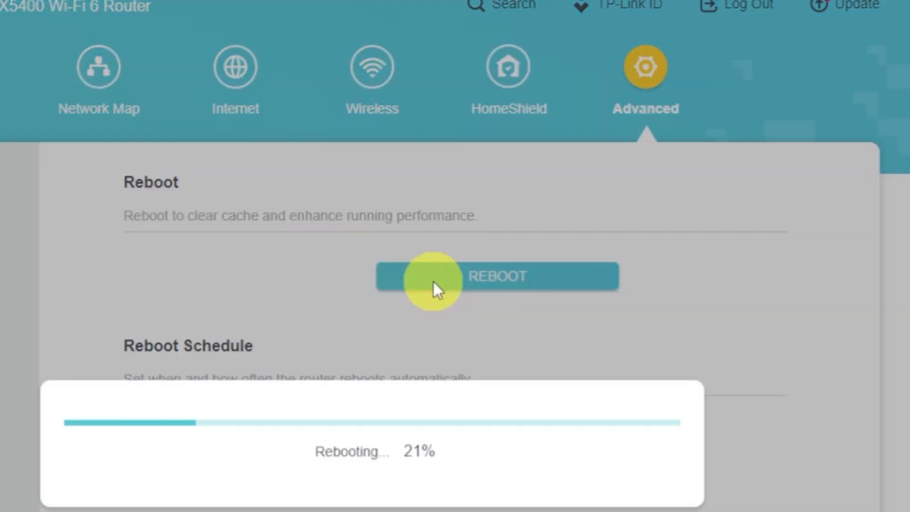